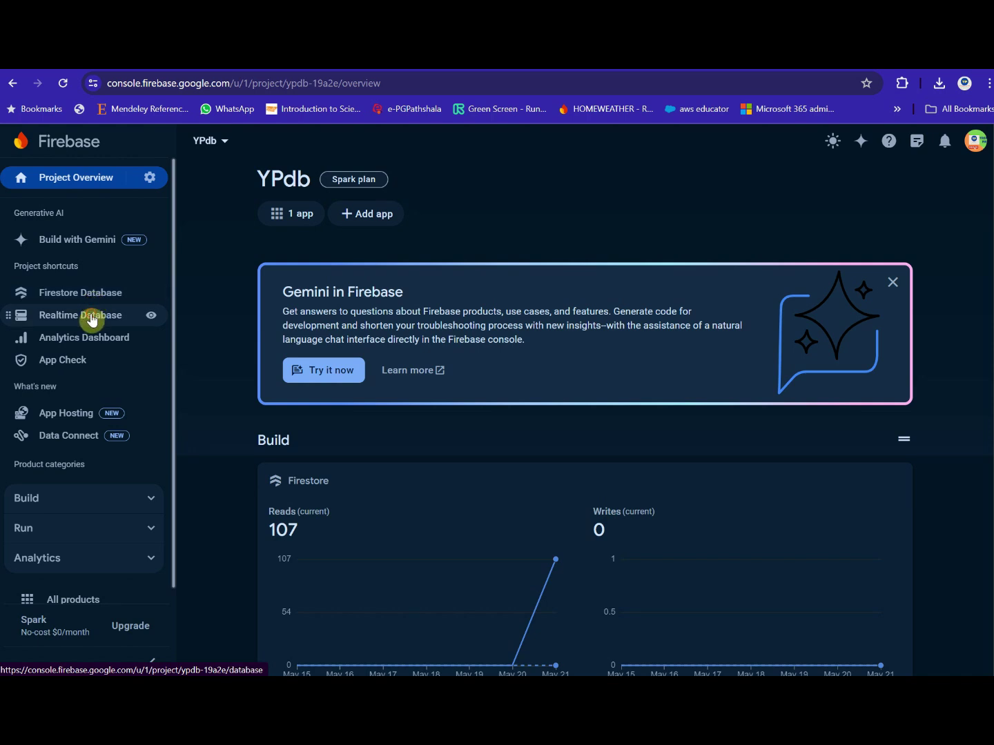
# Step: Open the Realtime Database page of the YPdb project
pyautogui.click(92, 317)
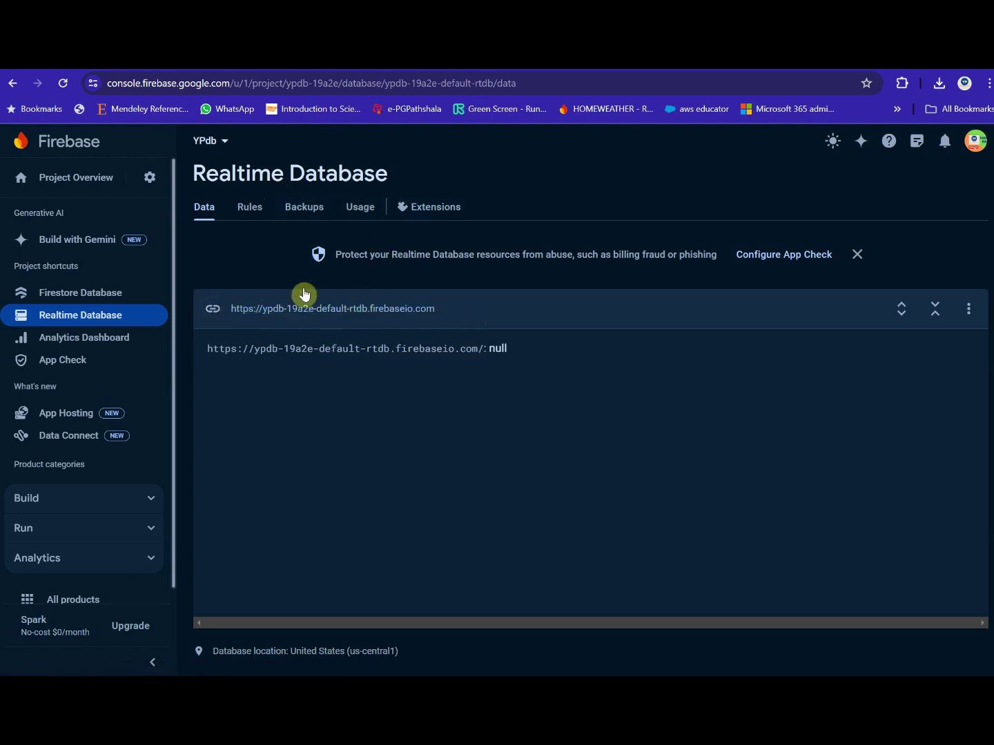
pyautogui.click(211, 317)
# Step: View the list of all Firebase projects and reopen the YPdb project
pyautogui.click(224, 144)
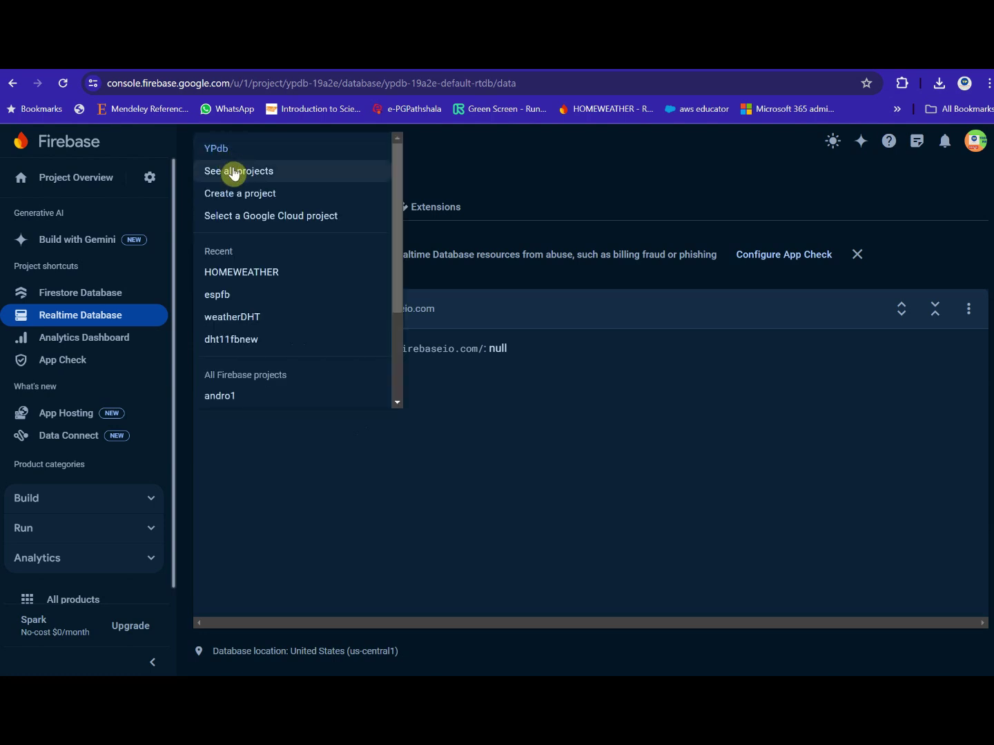
pyautogui.click(232, 173)
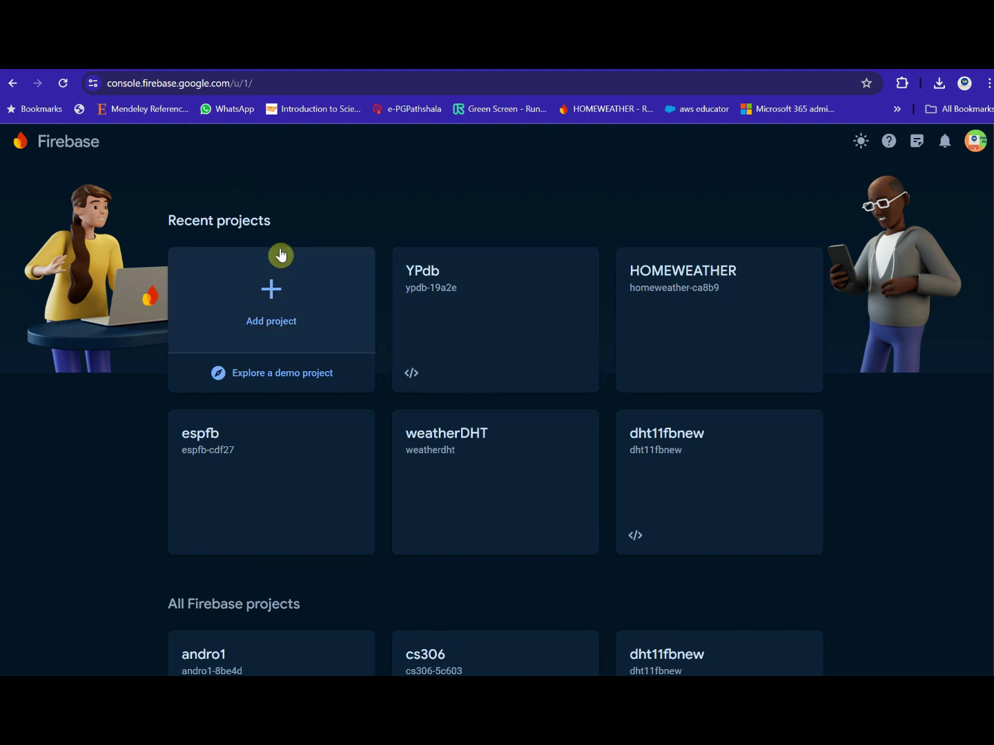
pyautogui.click(477, 321)
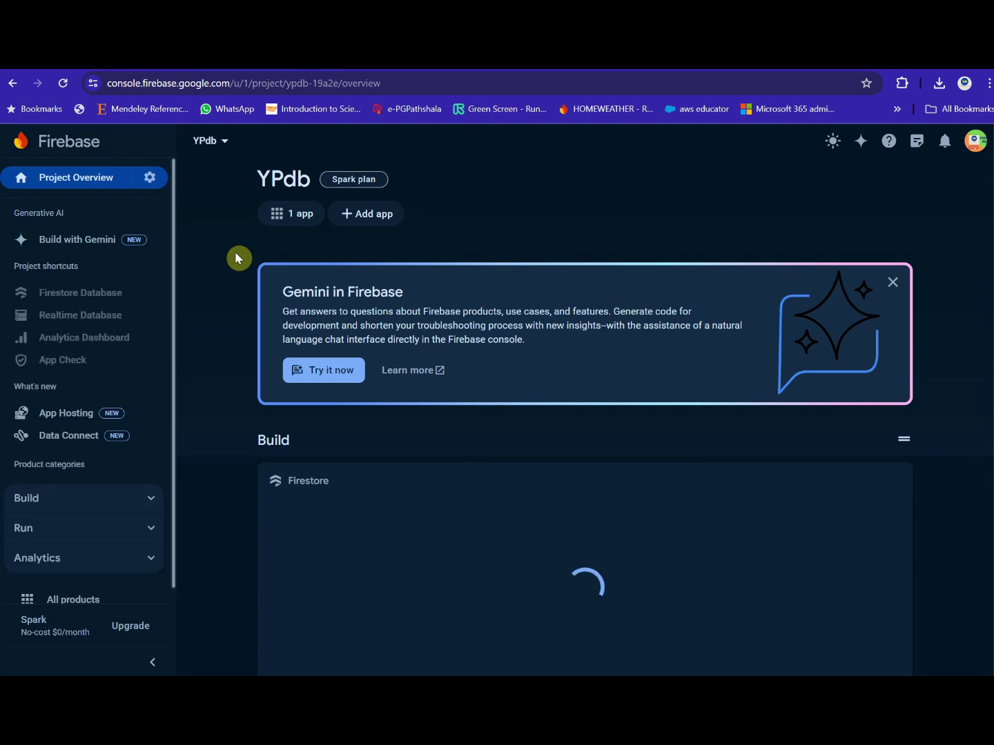
# Step: Open the YPdb project settings and look over the general project information
pyautogui.click(229, 143)
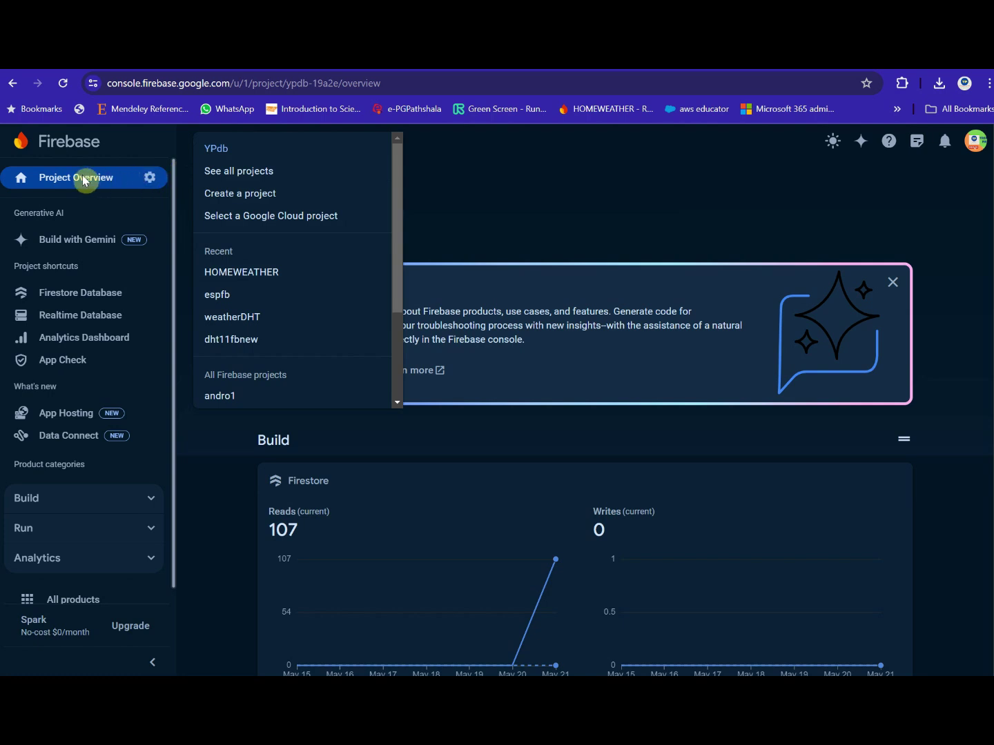
pyautogui.click(152, 187)
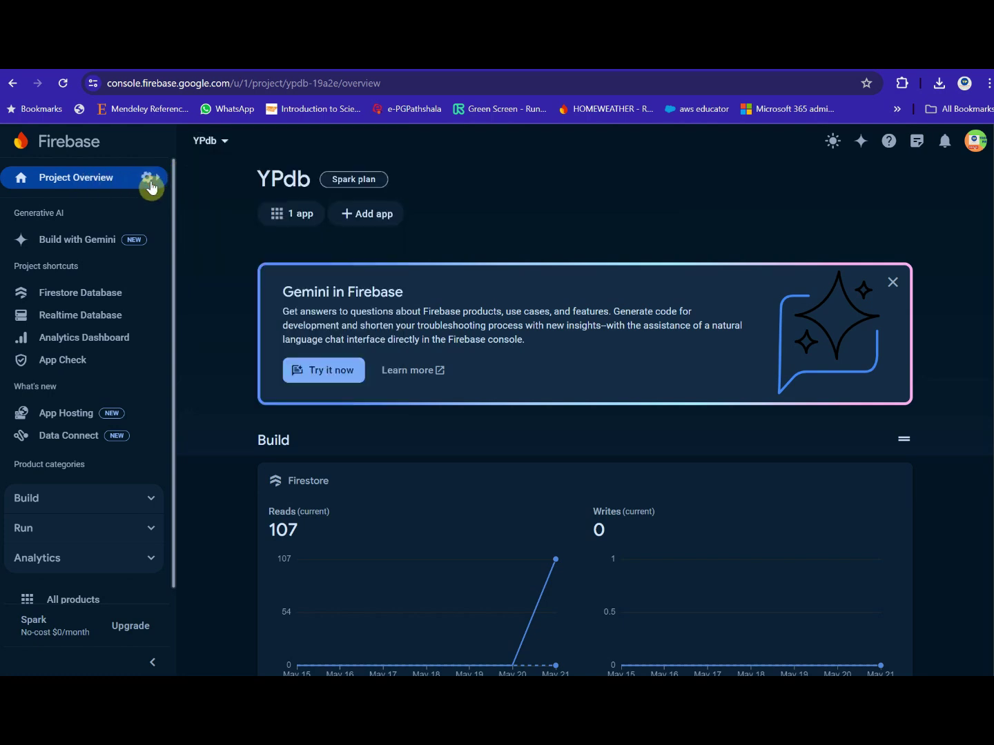
pyautogui.click(152, 185)
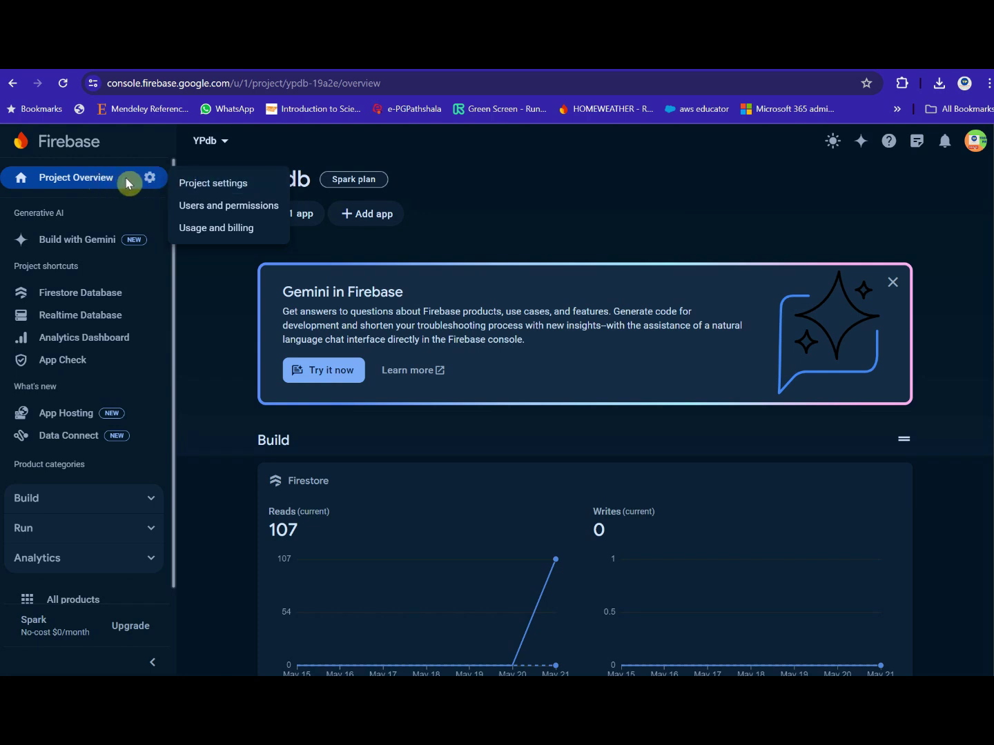
pyautogui.click(223, 187)
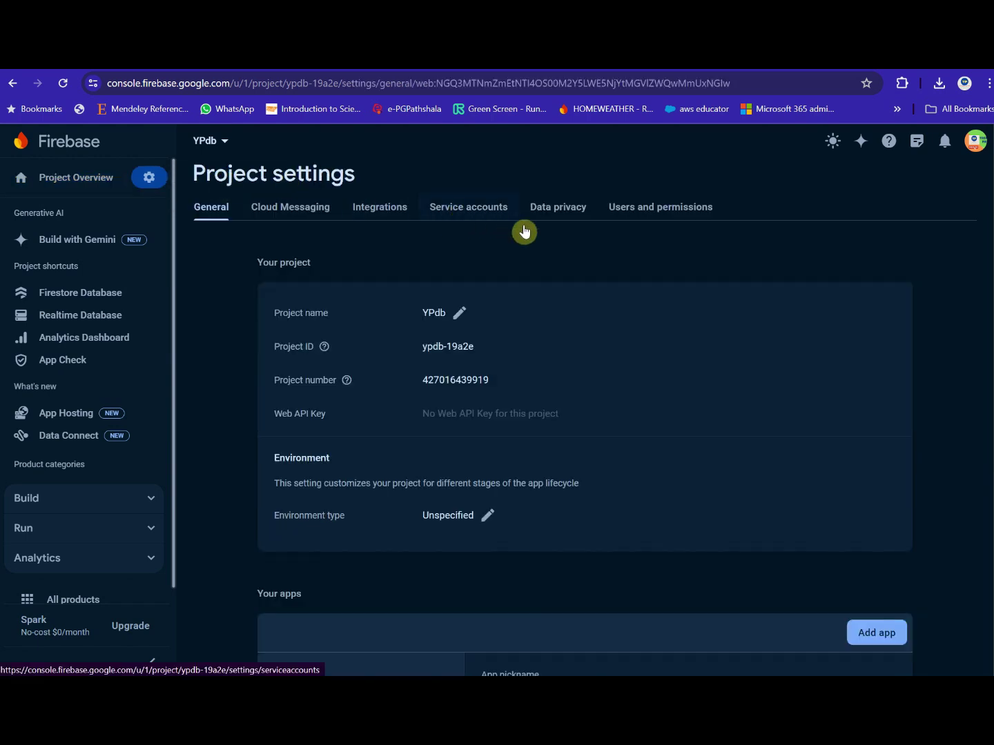
pyautogui.scroll(-2, 548, 266)
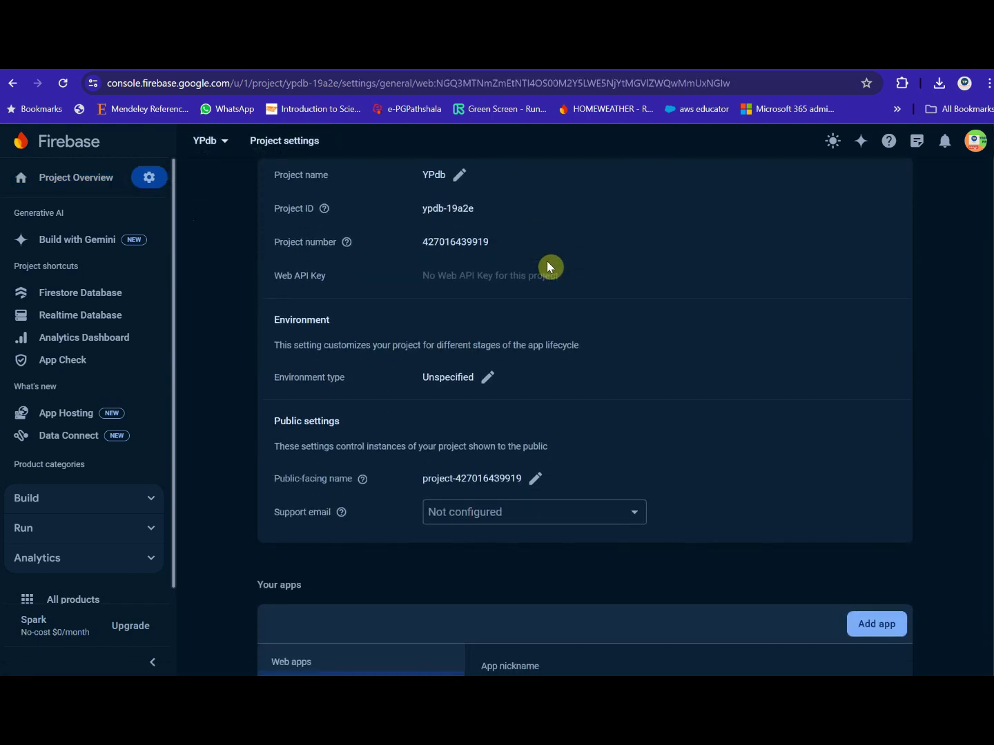
pyautogui.scroll(2, 548, 266)
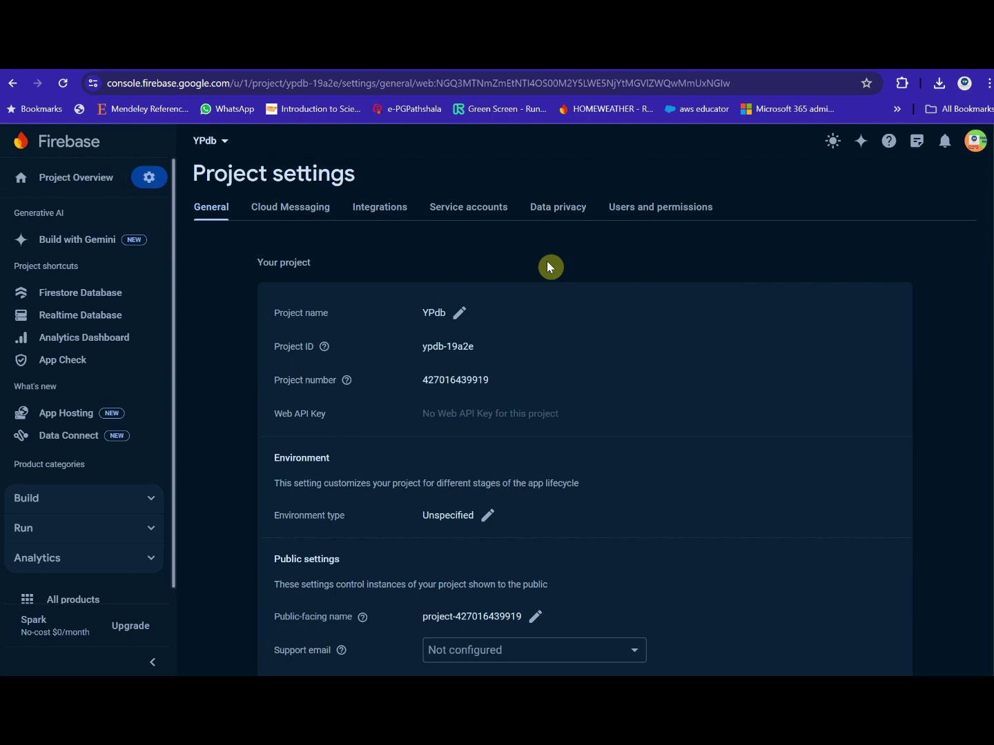
# Step: Show the Firebase Admin SDK section of the project's service account settings
pyautogui.click(470, 211)
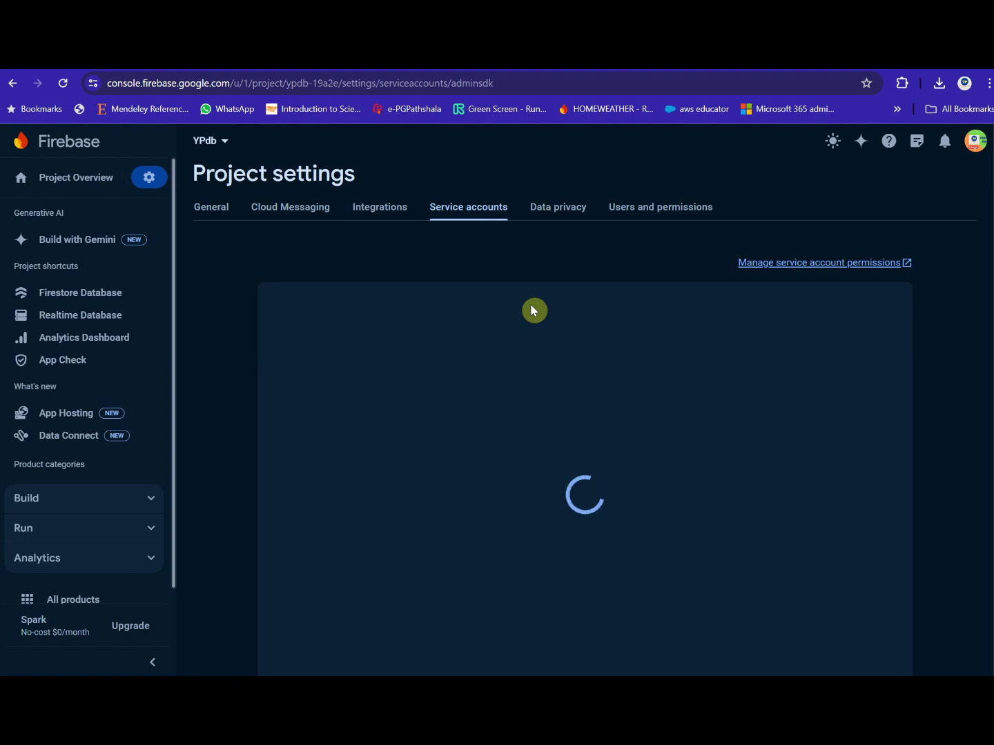
pyautogui.scroll(-1, 530, 304)
pyautogui.scroll(-1, 530, 305)
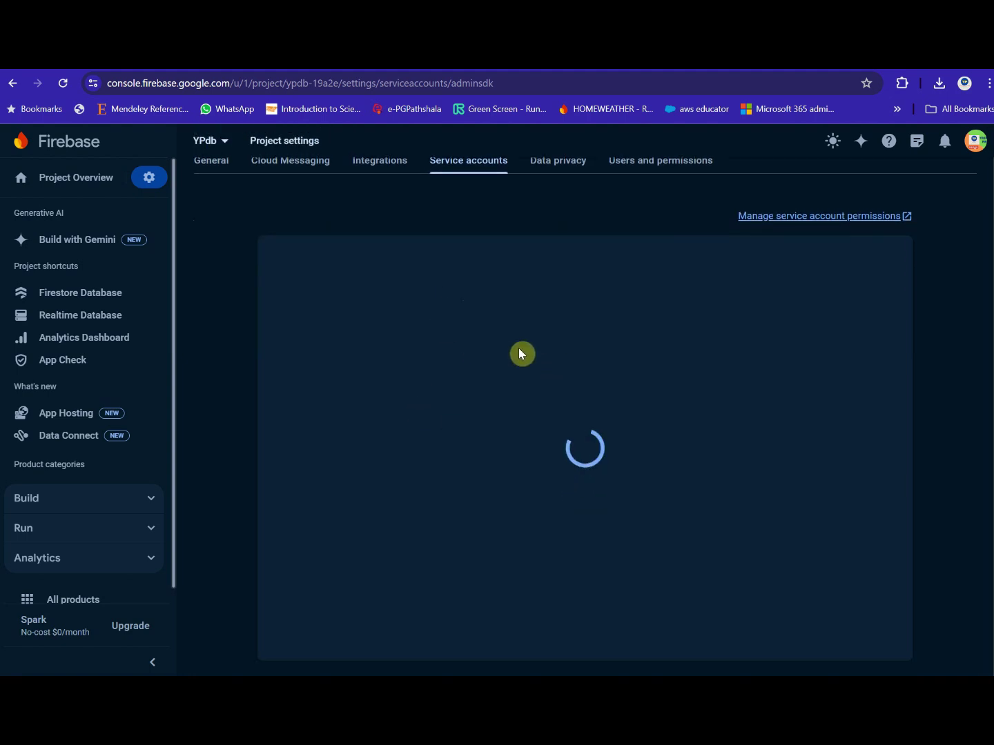
pyautogui.scroll(1, 519, 348)
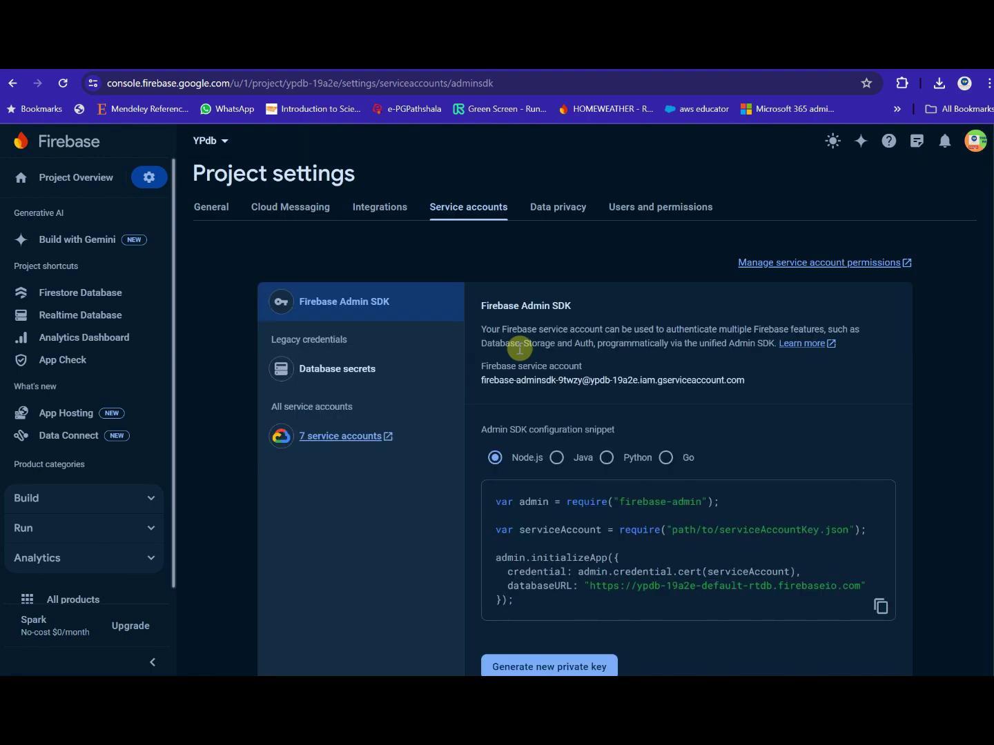
pyautogui.scroll(-1, 684, 420)
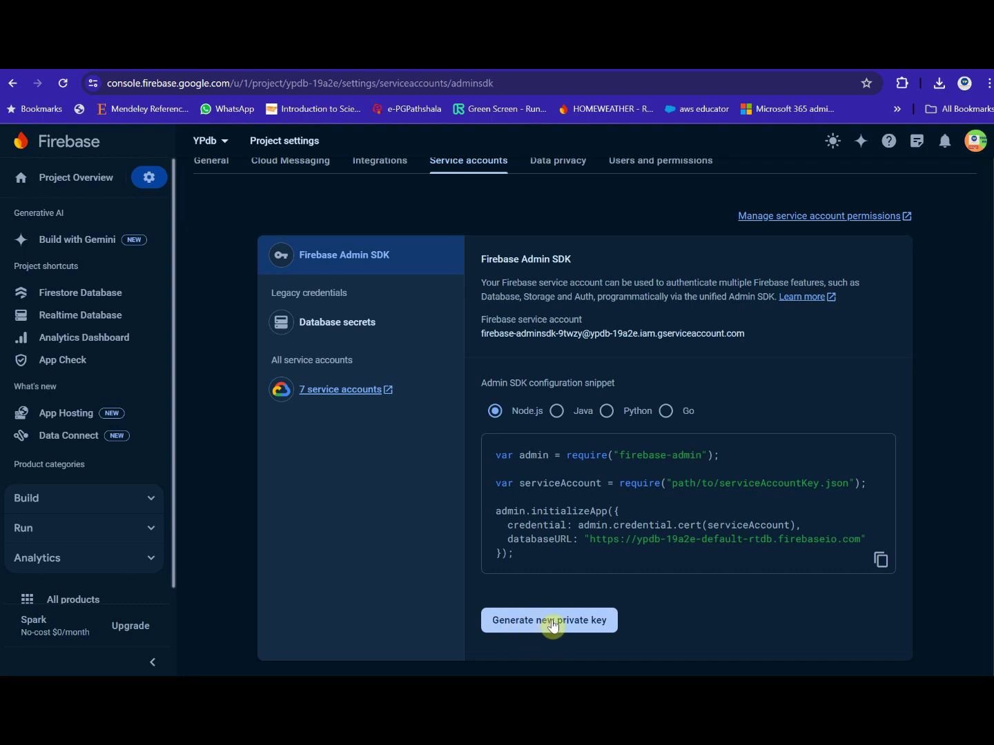
# Step: Choose the Python configuration snippet, generate a new private key for the Admin SDK and dismiss the download history
pyautogui.click(606, 411)
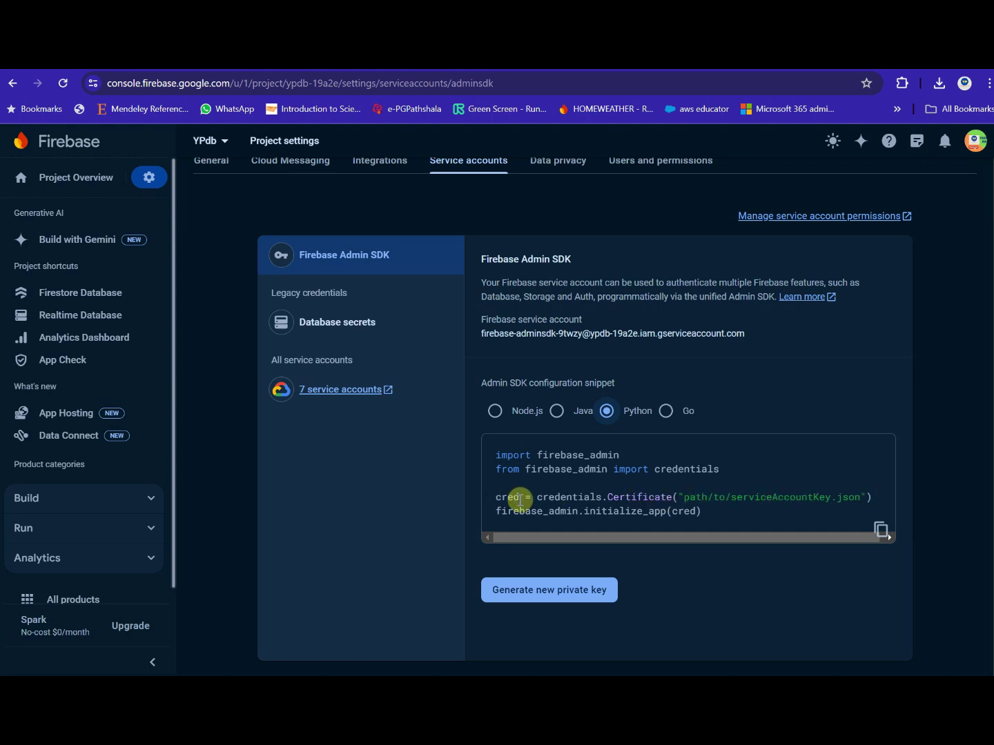
pyautogui.click(568, 595)
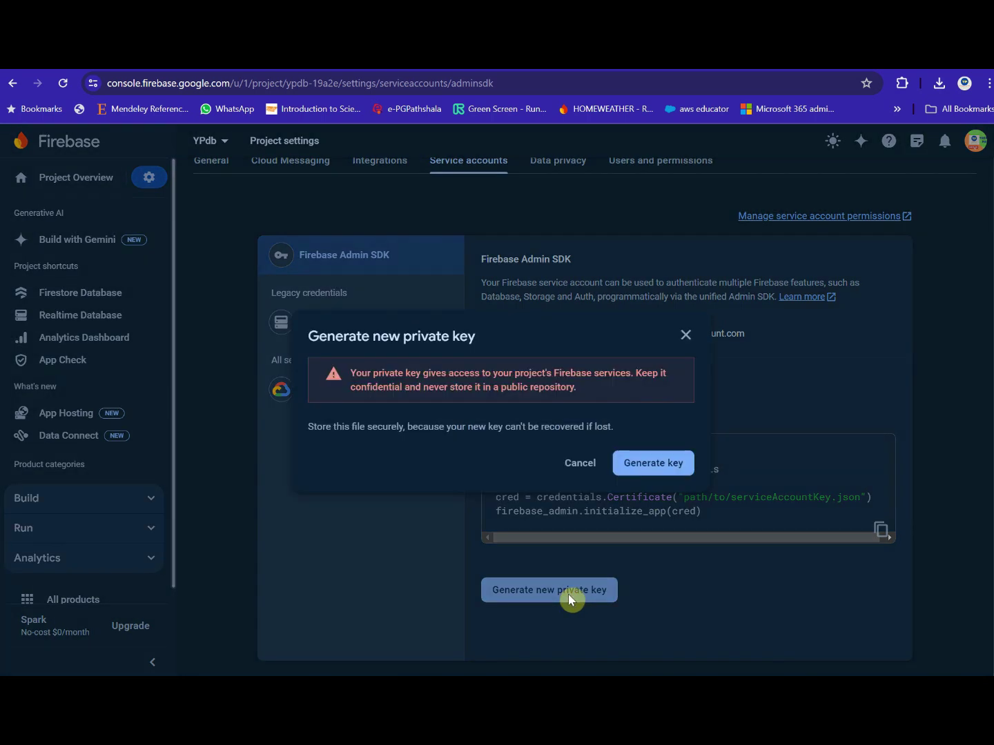
pyautogui.click(653, 463)
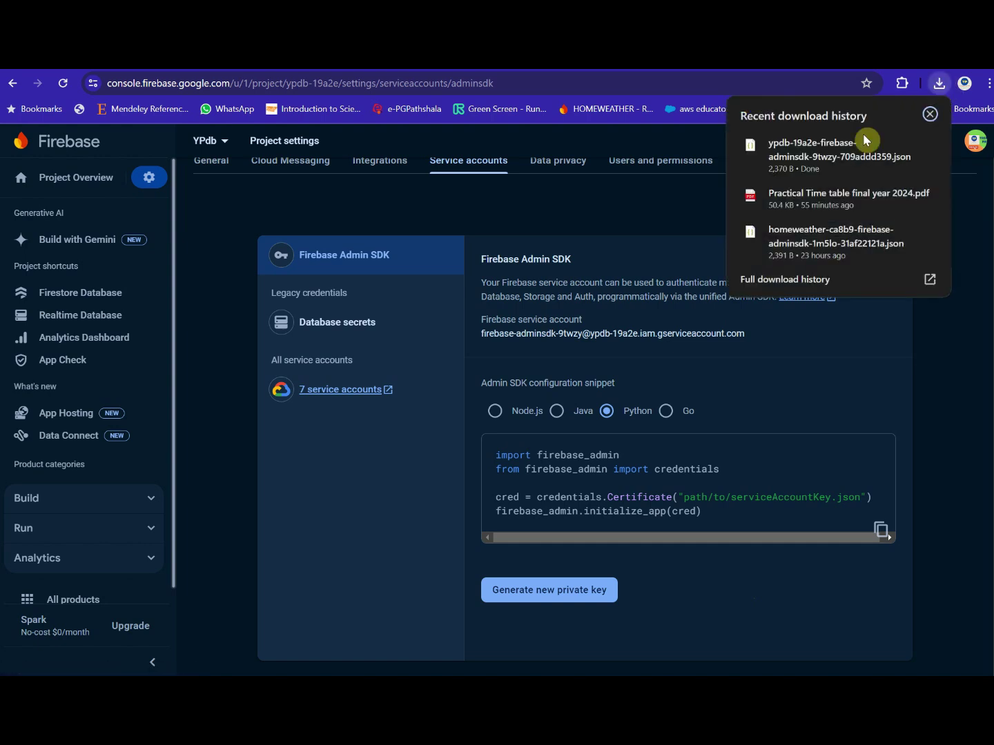
pyautogui.click(751, 368)
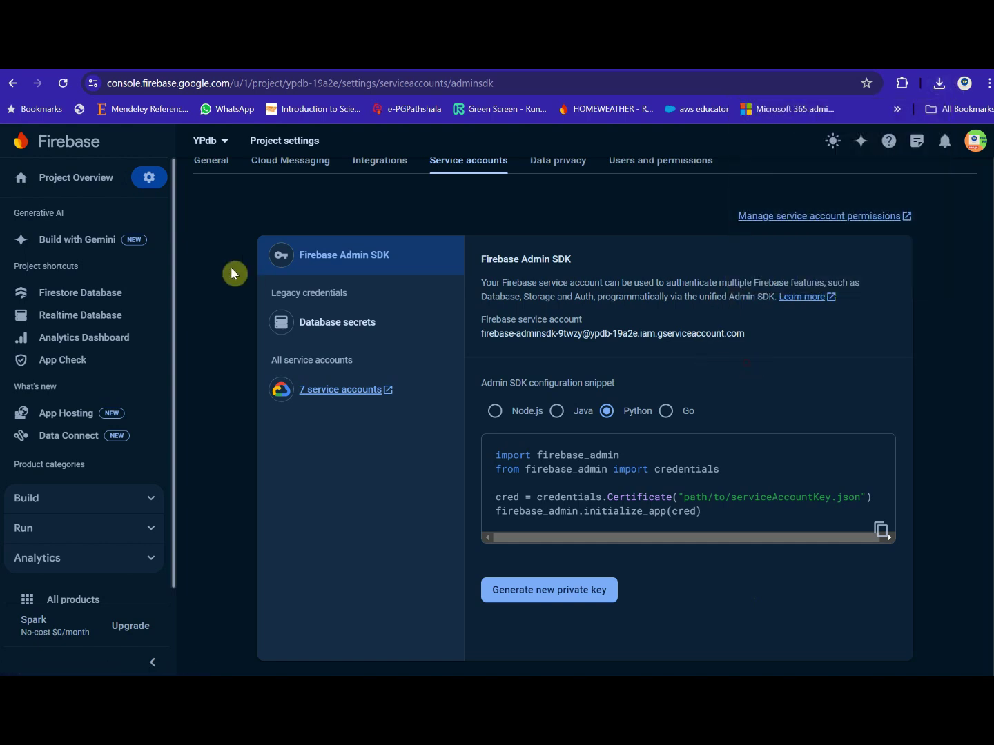
# Step: Return to the project's Realtime Database data view
pyautogui.click(62, 315)
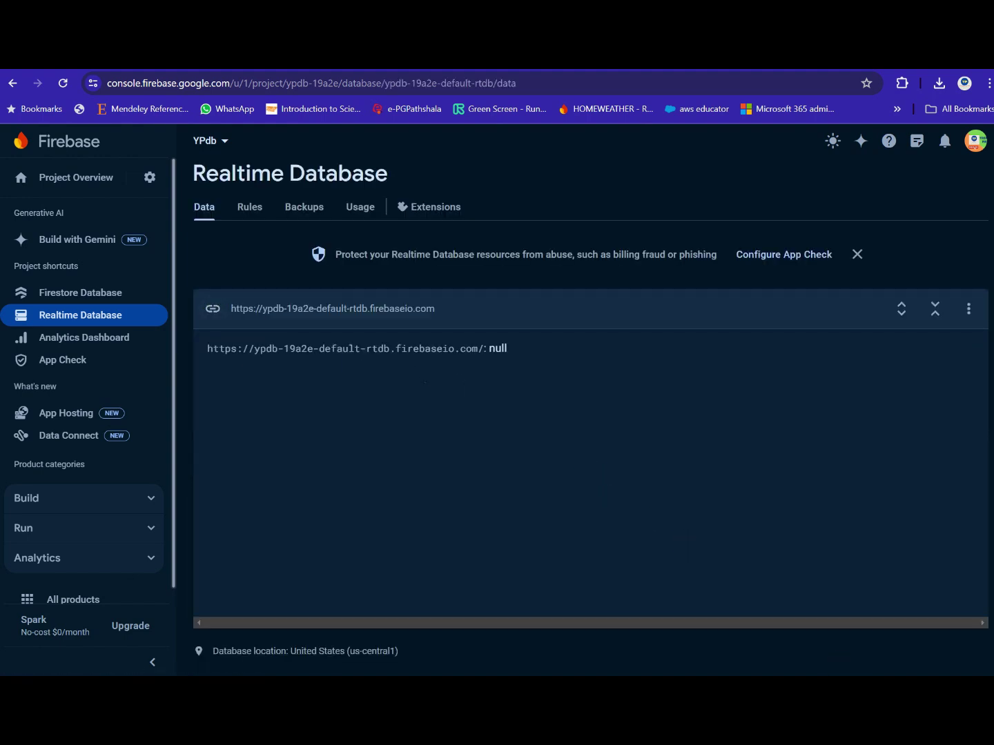
pyautogui.click(705, 650)
pyautogui.rightClick(705, 649)
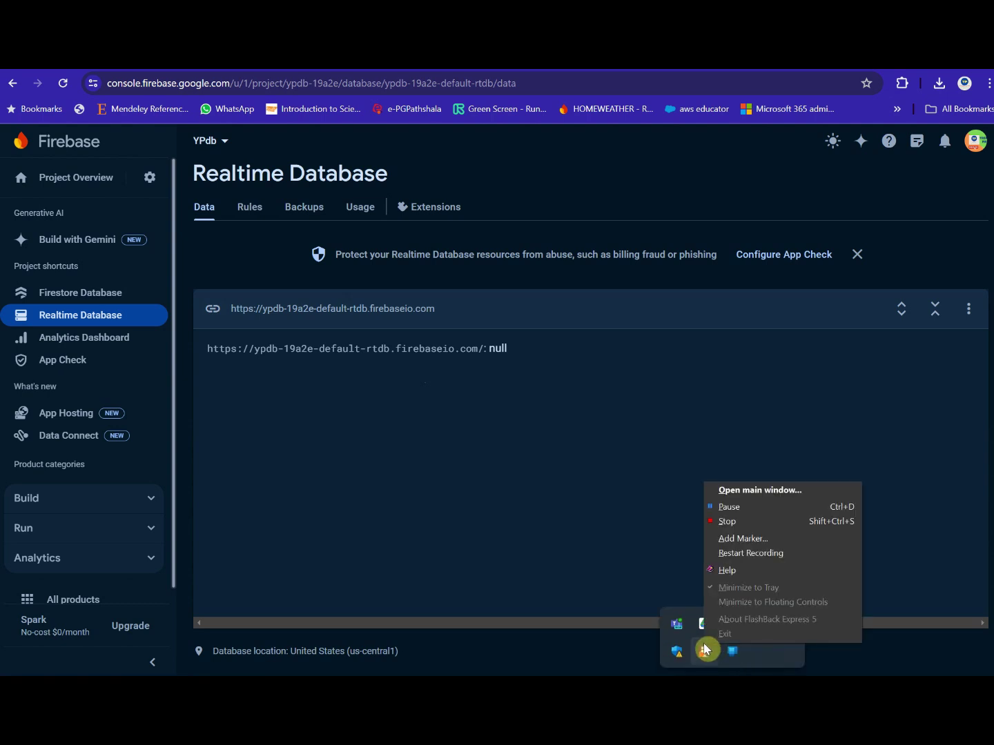
pyautogui.click(745, 522)
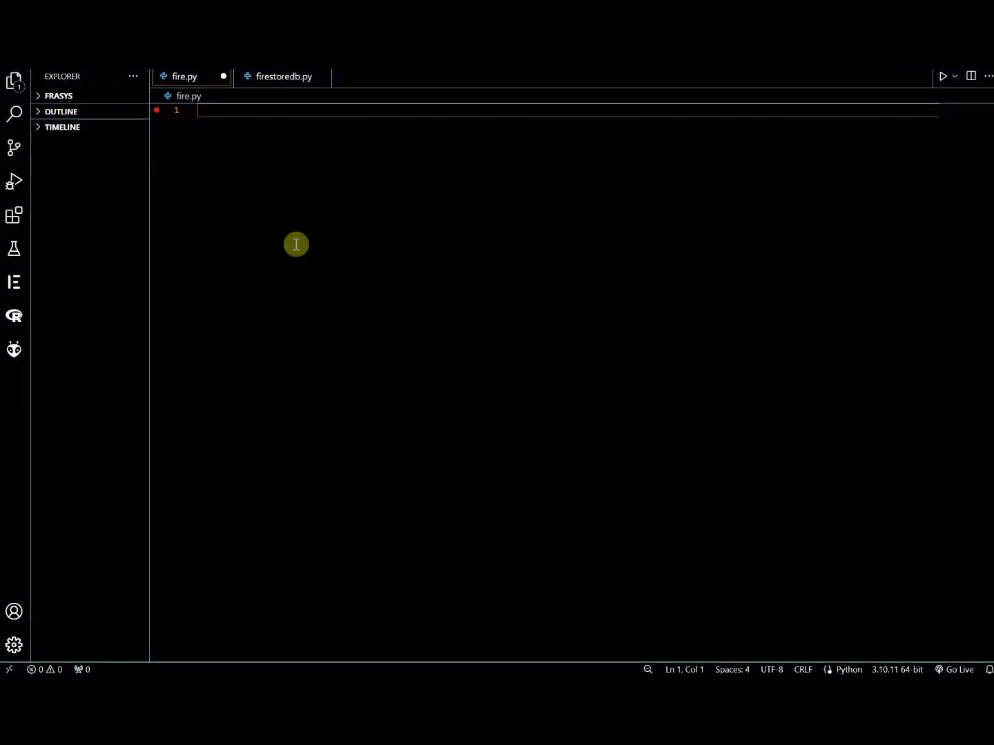
# Step: Switch to the Firebase console in Chrome and show the Python Admin SDK configuration snippet in the service account settings
pyautogui.moveTo(594, 690)
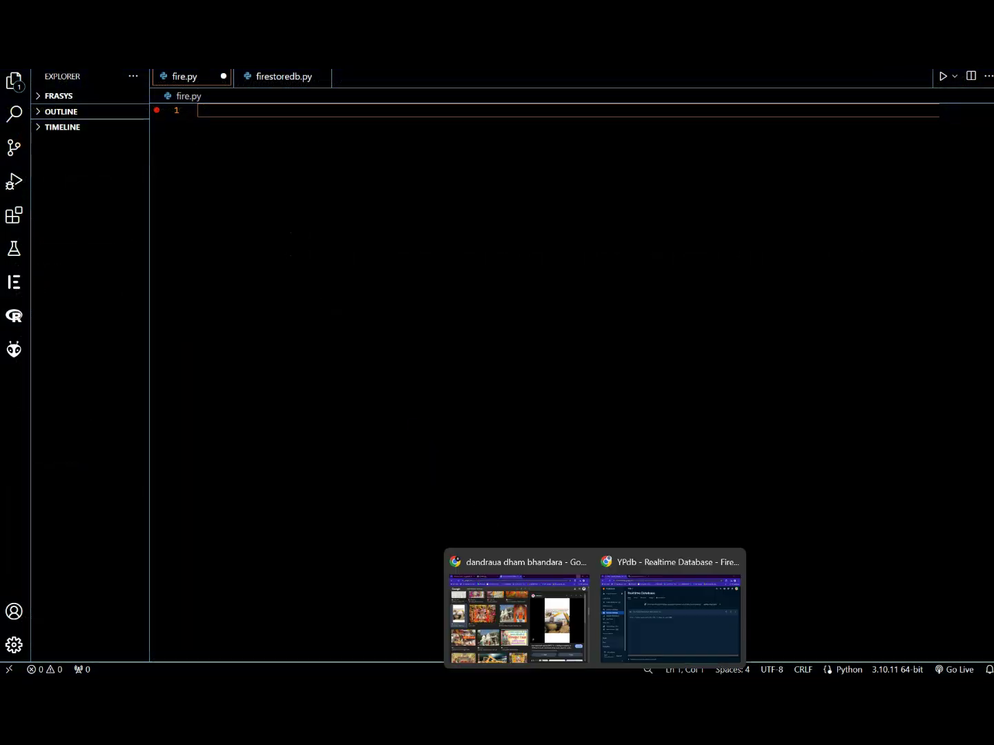
pyautogui.click(666, 639)
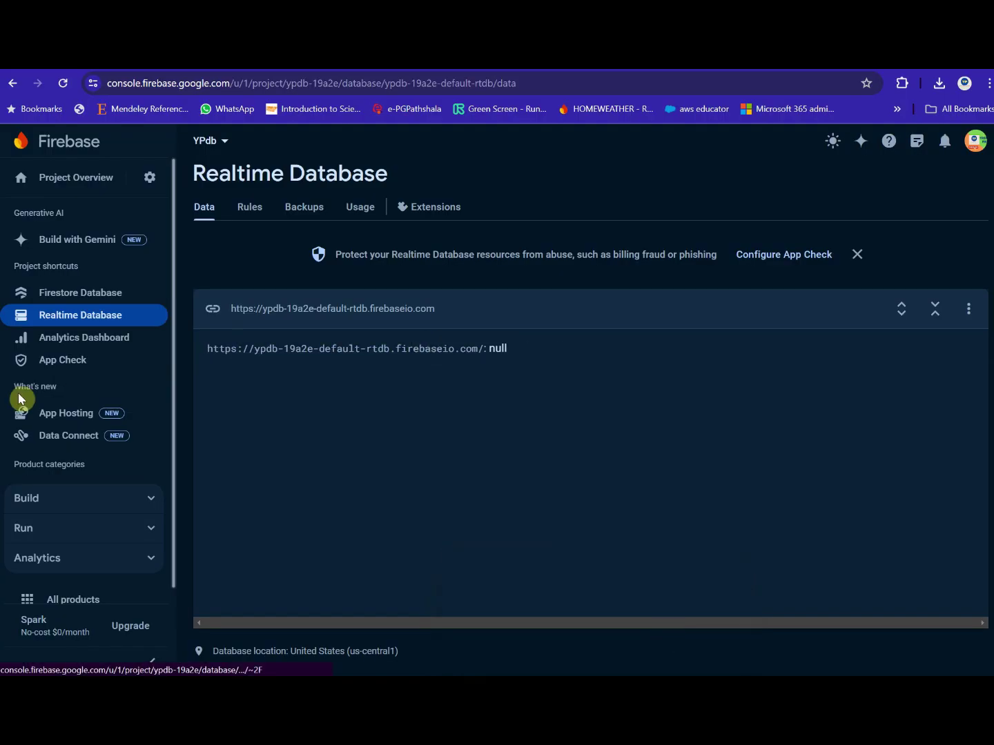
pyautogui.click(153, 179)
pyautogui.click(253, 183)
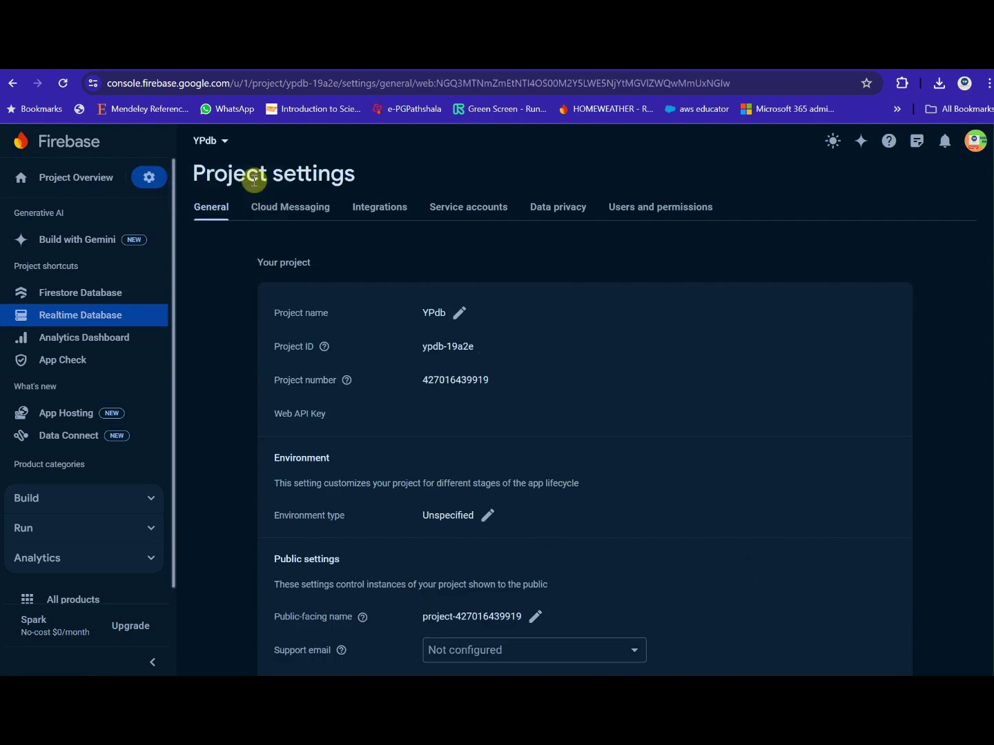
pyautogui.click(474, 217)
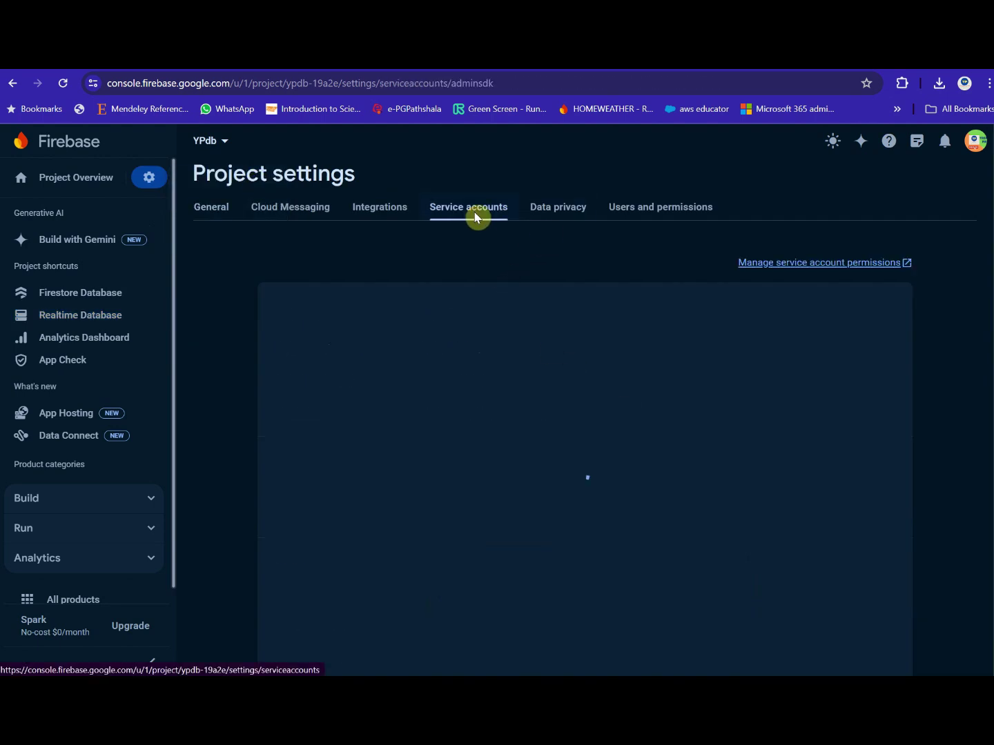
pyautogui.scroll(-1, 676, 481)
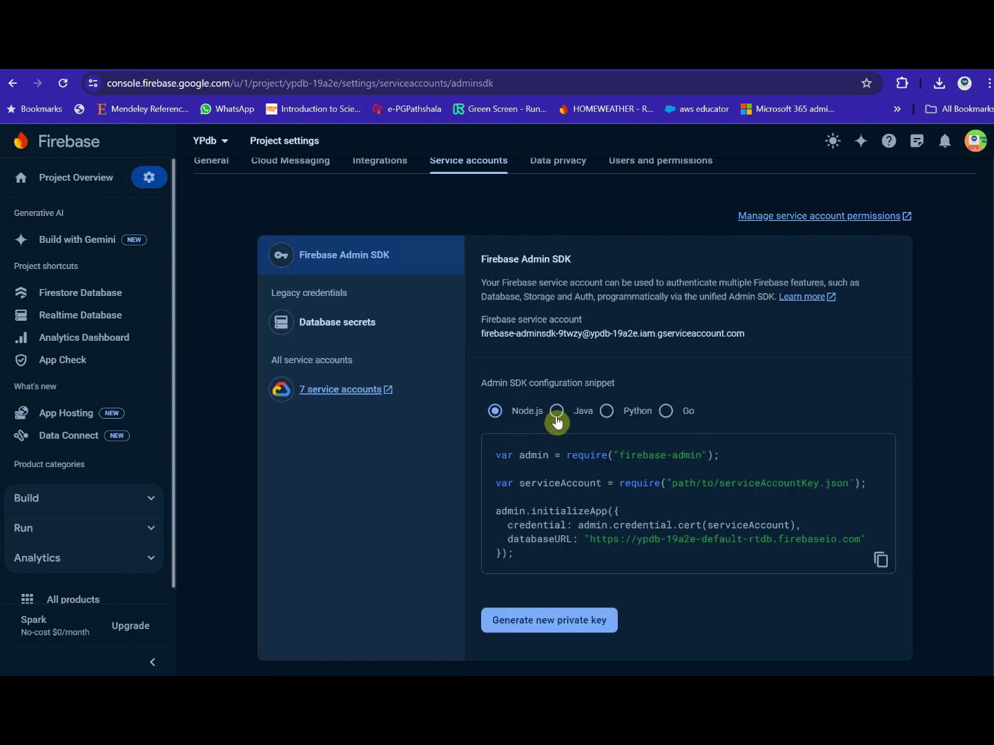
pyautogui.click(605, 412)
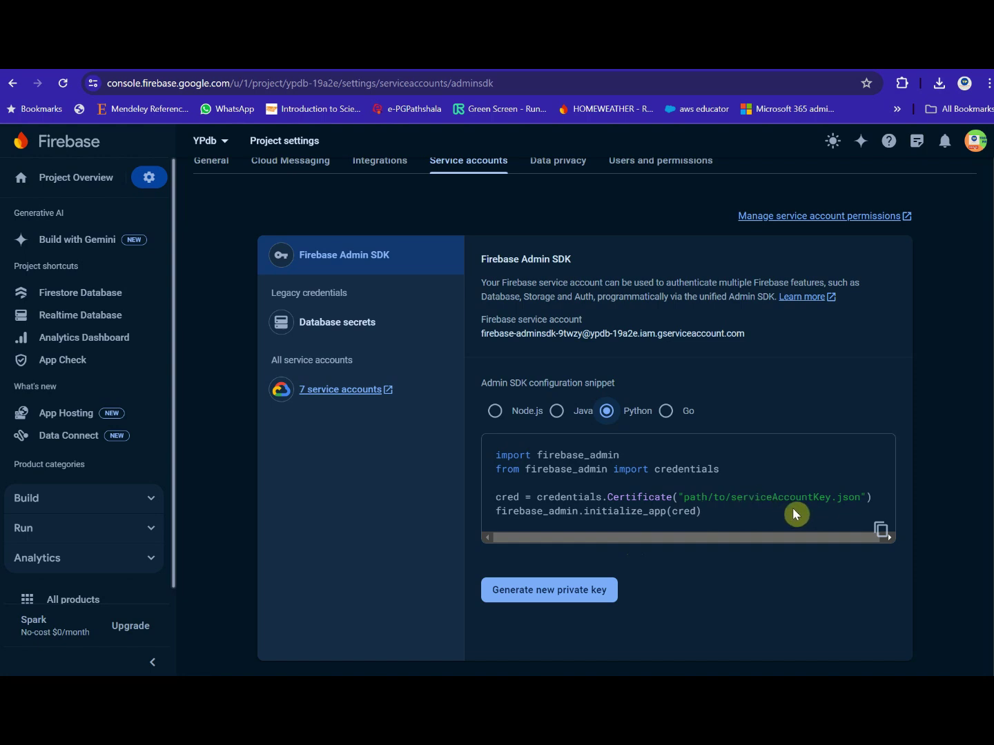
# Step: Switch to Visual Studio Code, run "pip install firebase-admin" in a new terminal and close the terminal panel once finished
pyautogui.click(643, 671)
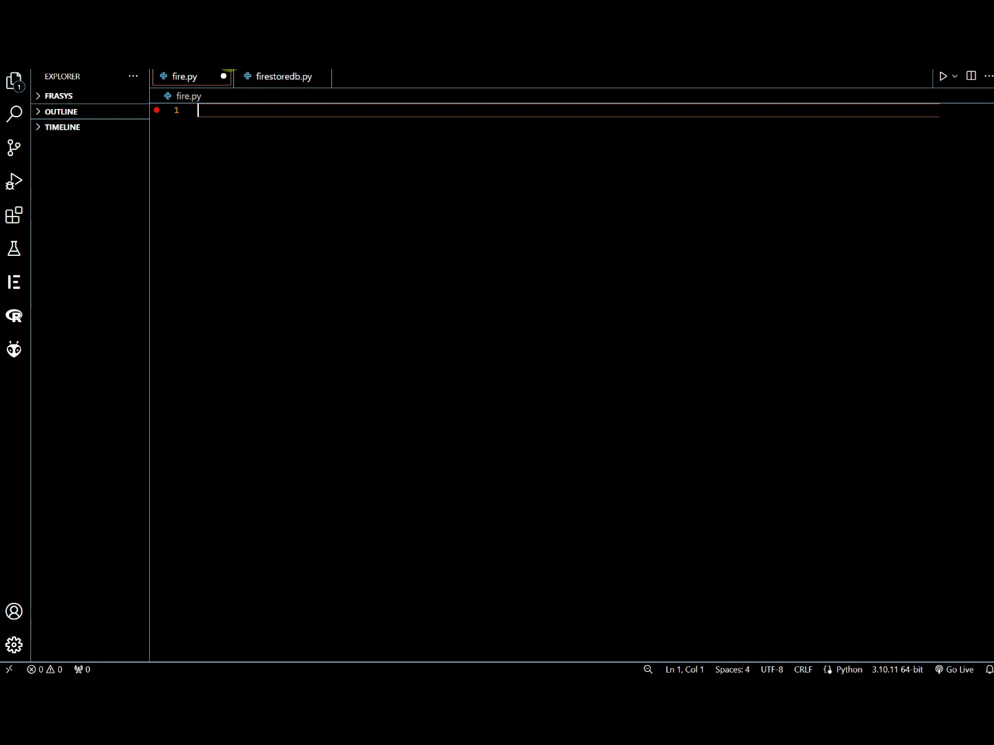
pyautogui.click(226, 67)
pyautogui.click(247, 75)
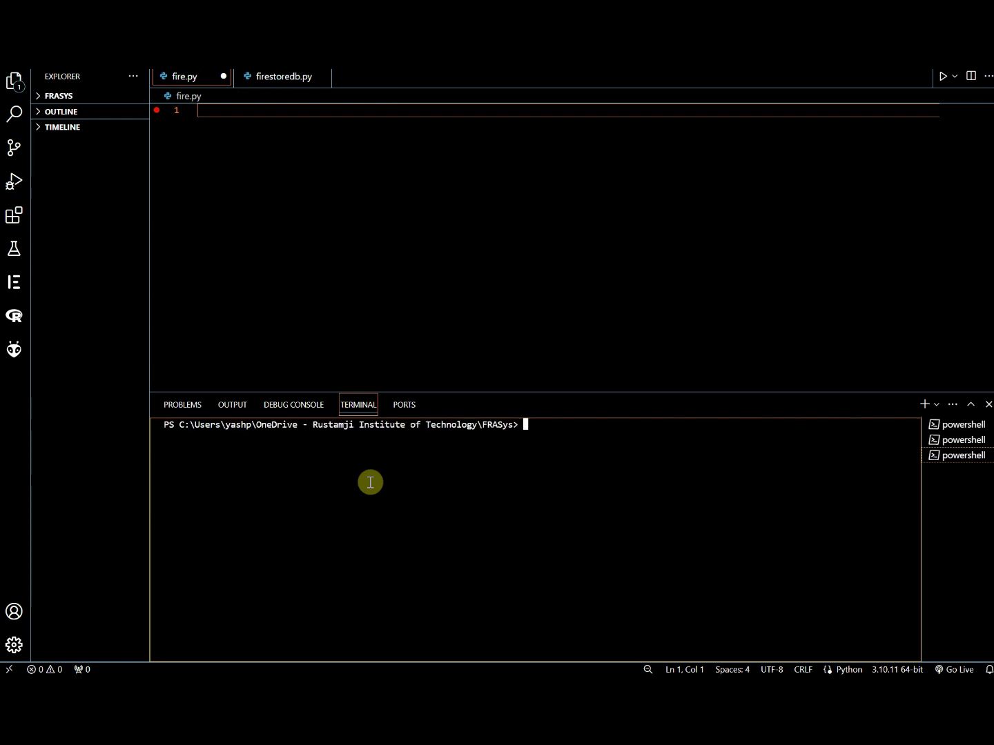
pyautogui.write('pip install firebase')
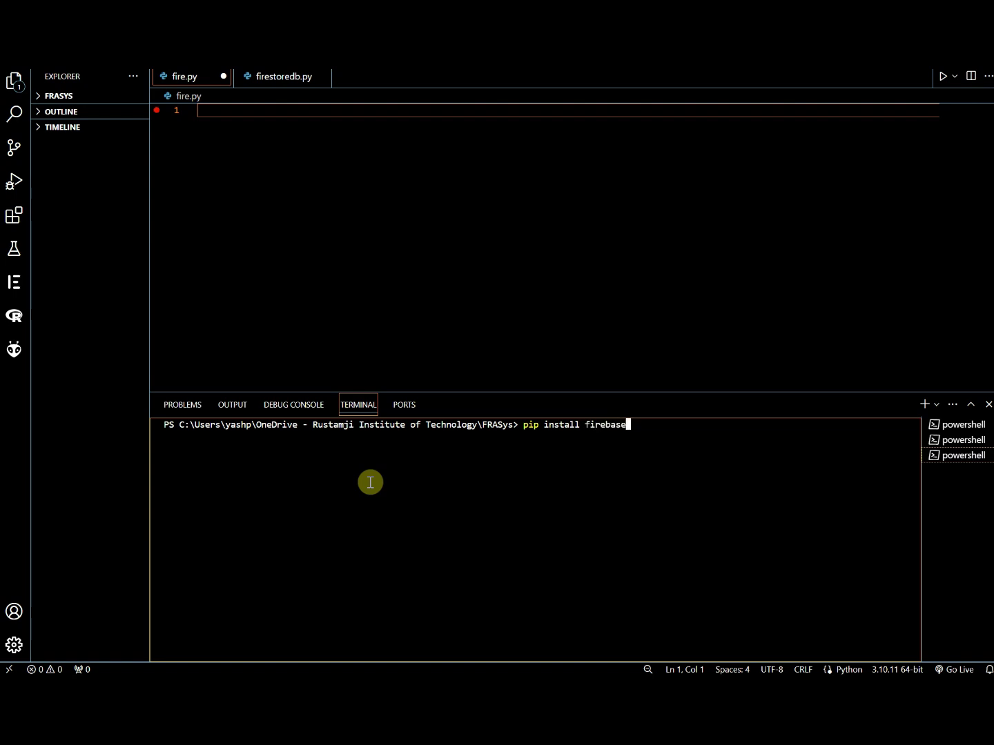
pyautogui.write('-admin')
pyautogui.press('Return')
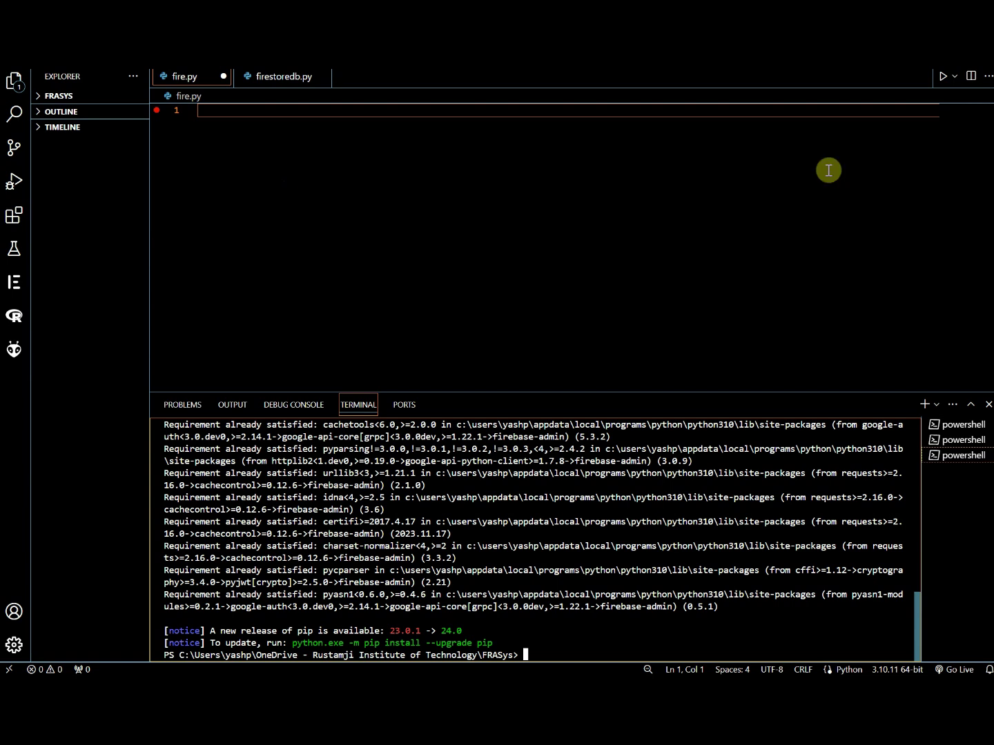
pyautogui.click(988, 404)
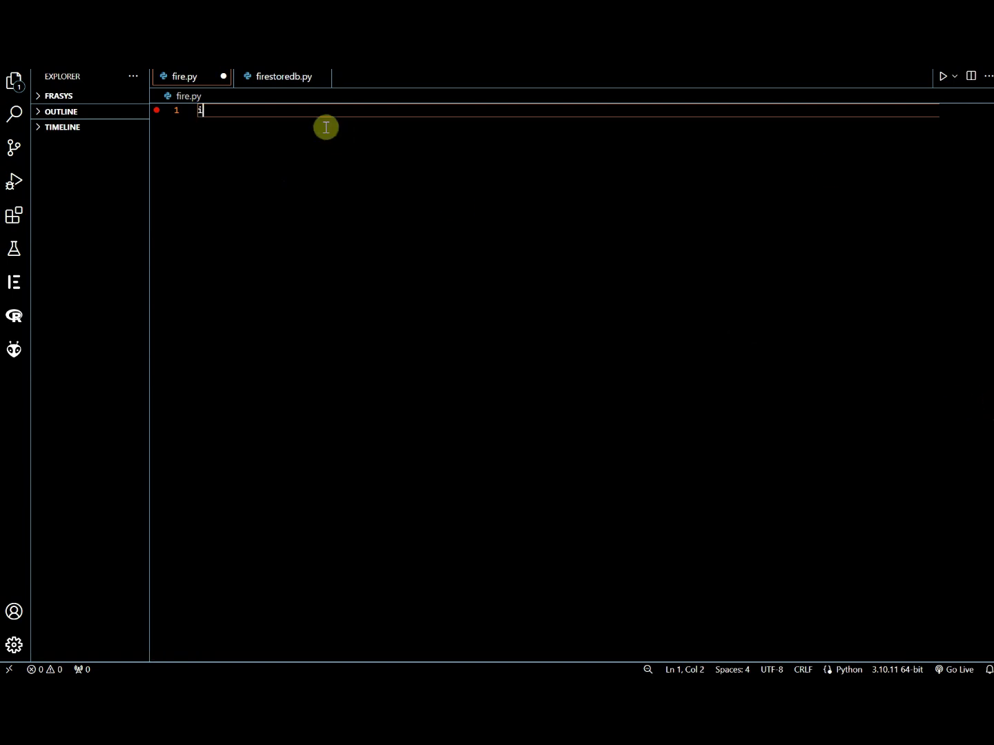
# Step: Write the statement "import firebase_admin" on the first line of fire.py and start a new line below it
pyautogui.write('mport fire')
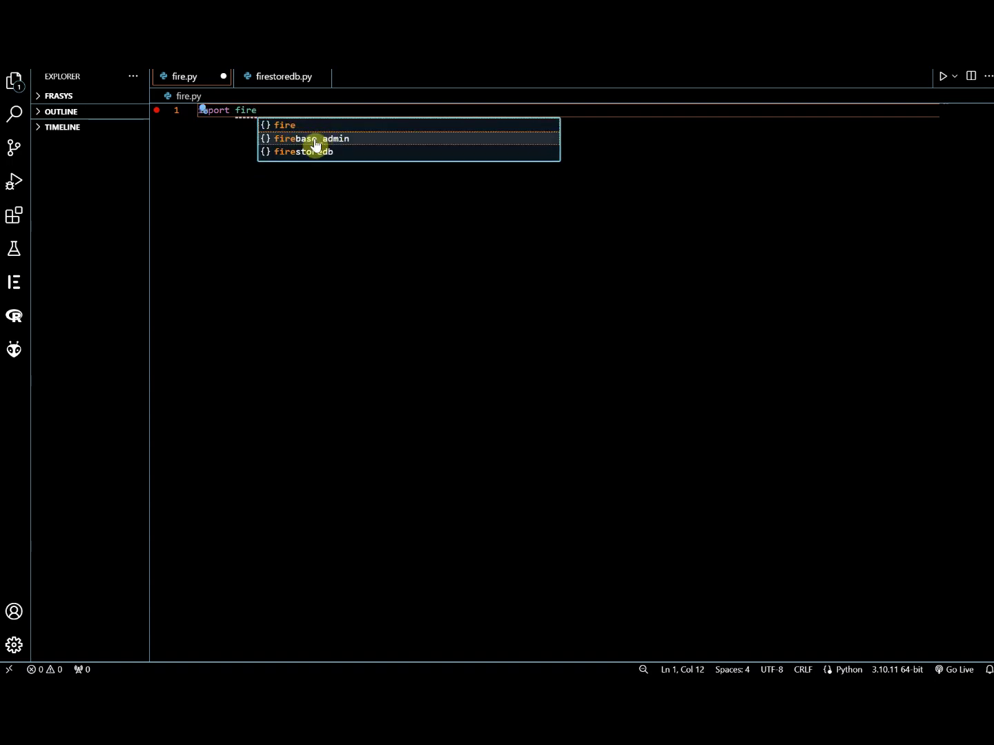
pyautogui.click(315, 138)
pyautogui.press('Return')
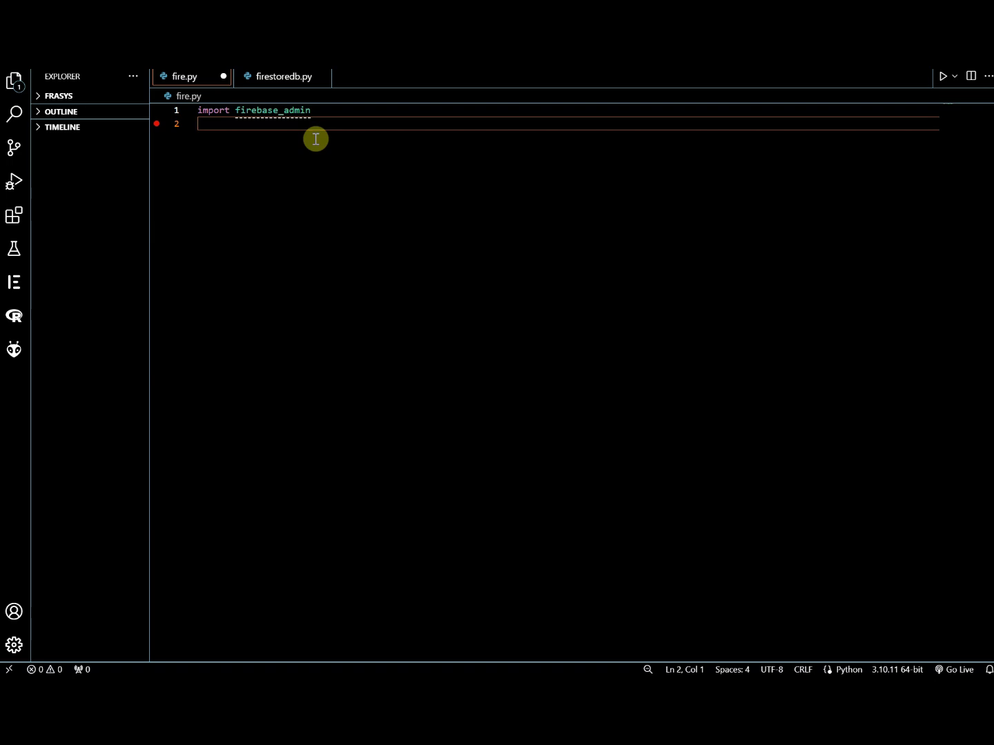
# Step: Add the line "from firebase_admin import credentials,db" below the first import in fire.py, followed by a new line
pyautogui.write('from fire')
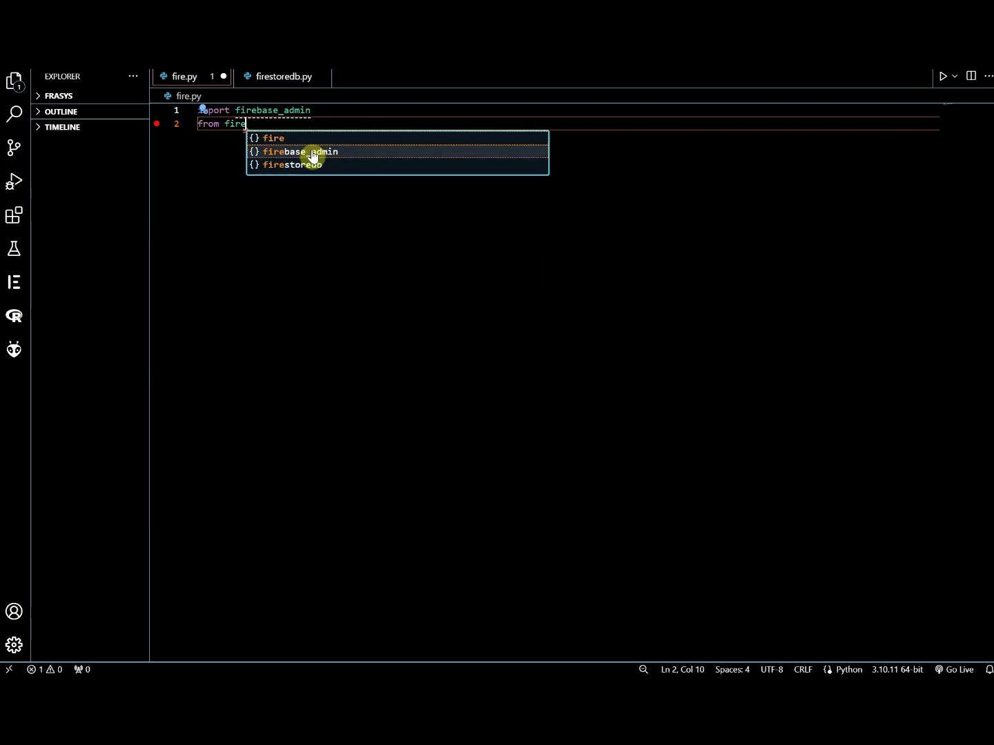
pyautogui.click(313, 151)
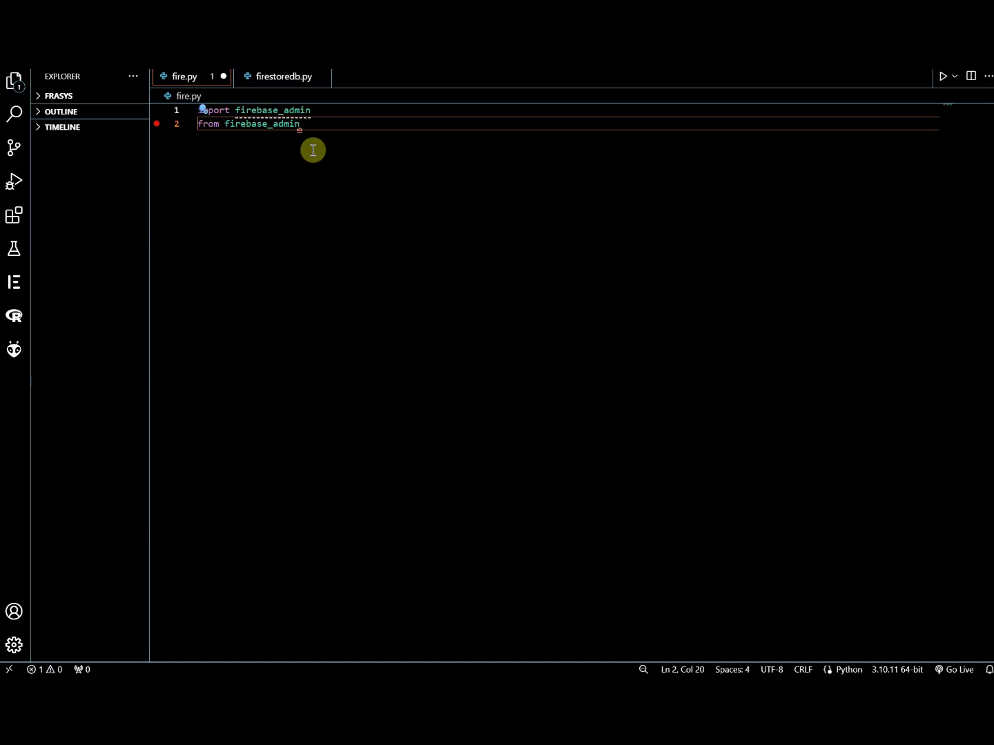
pyautogui.write('import')
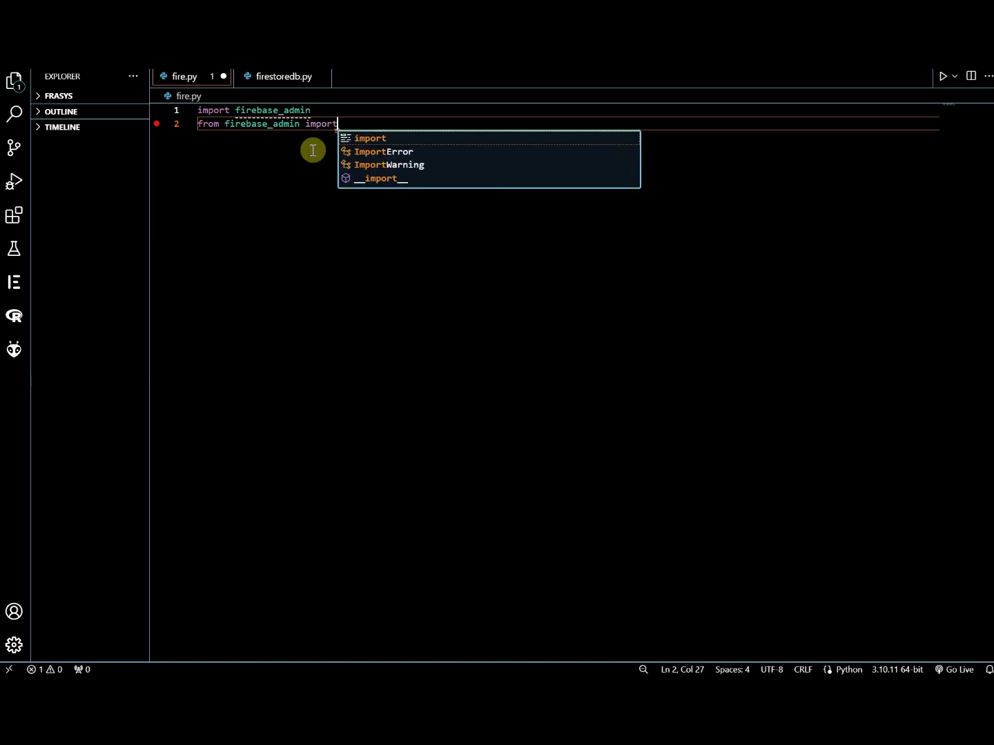
pyautogui.press('Escape')
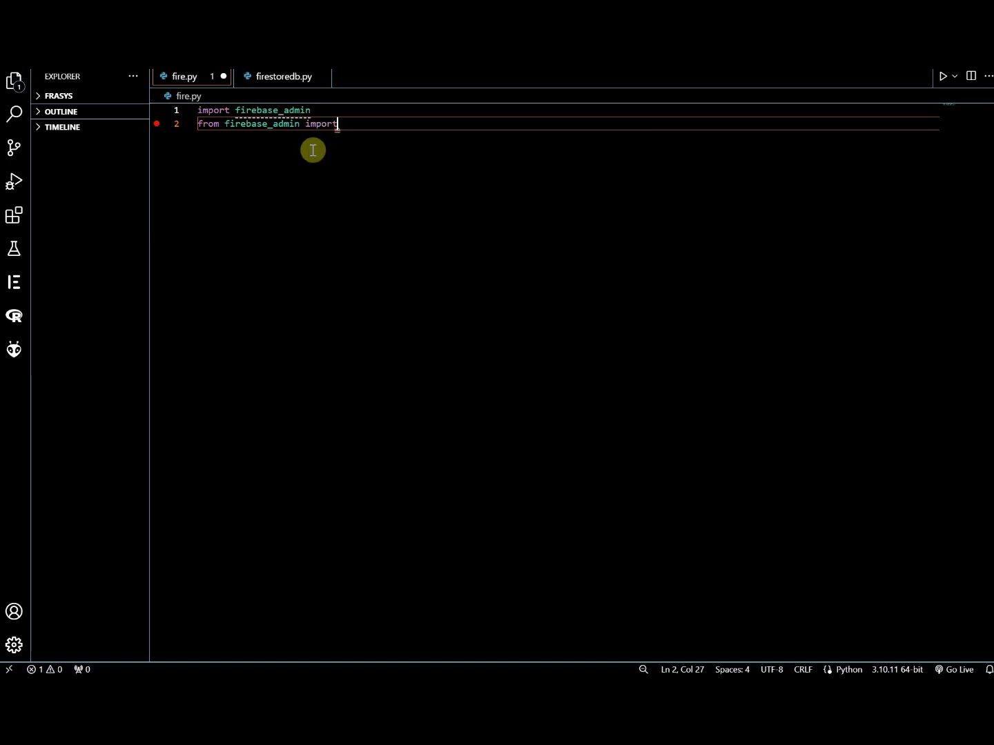
pyautogui.write('cre')
pyautogui.press('BackSpace')
pyautogui.press('BackSpace')
pyautogui.press('BackSpace')
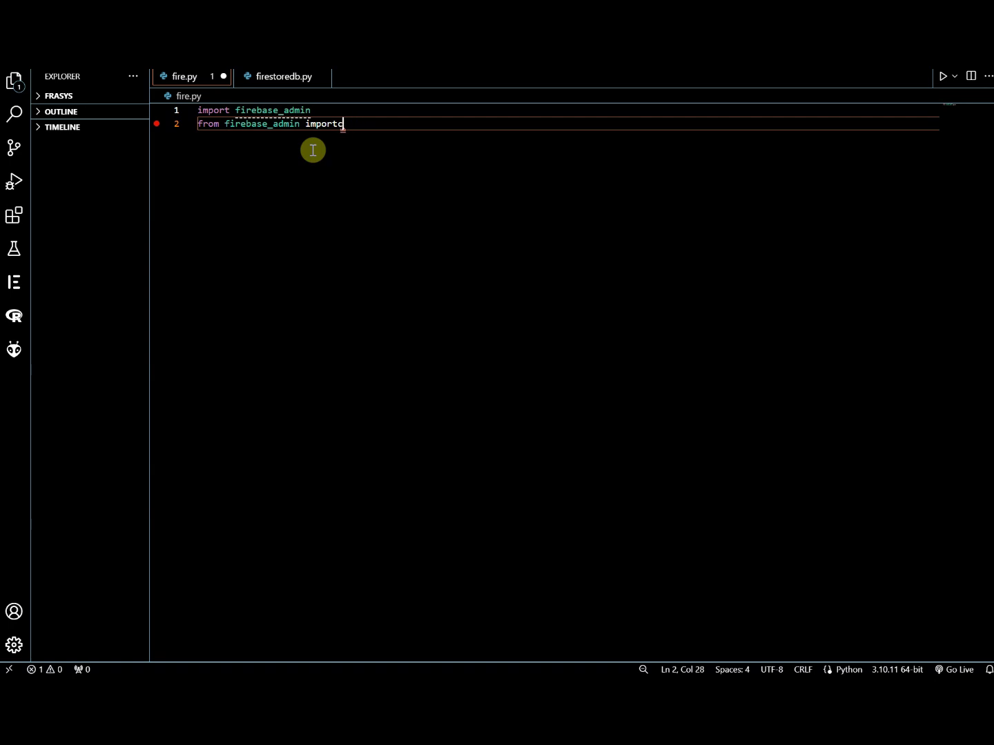
pyautogui.write('d')
pyautogui.press('BackSpace')
pyautogui.write('cre')
pyautogui.press('Tab')
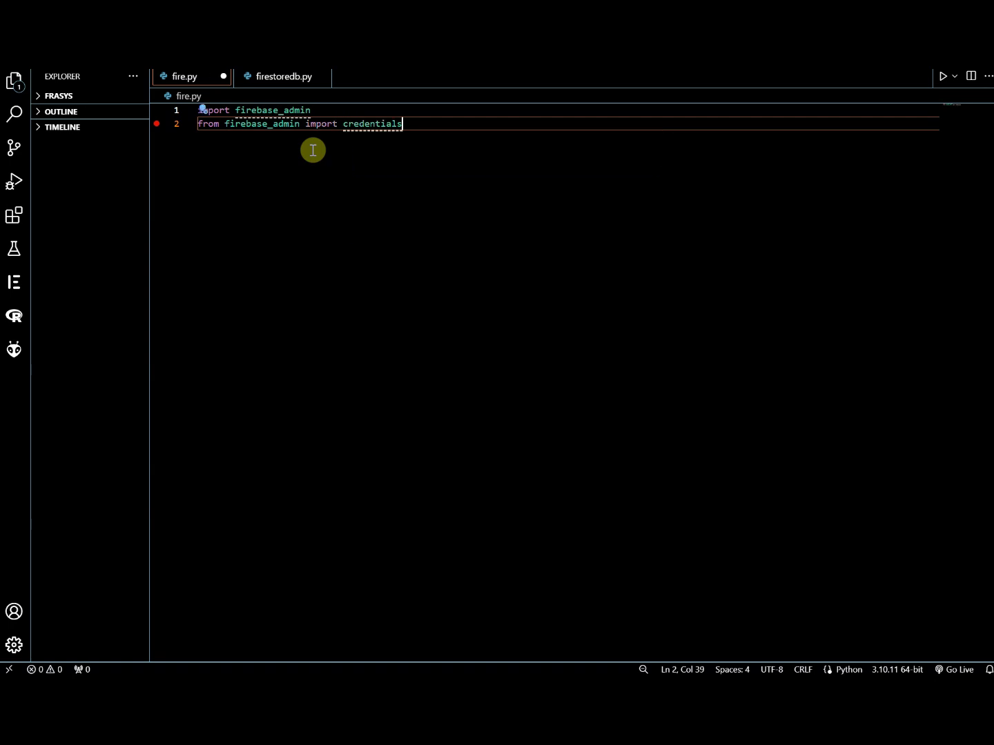
pyautogui.write(',db')
pyautogui.press('Return')
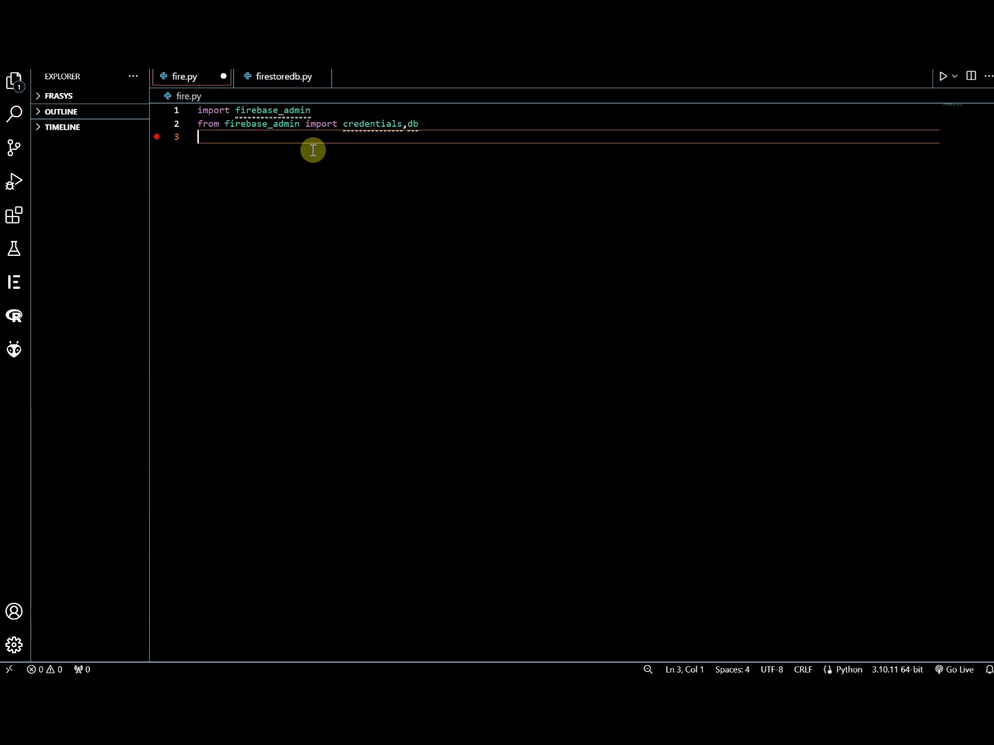